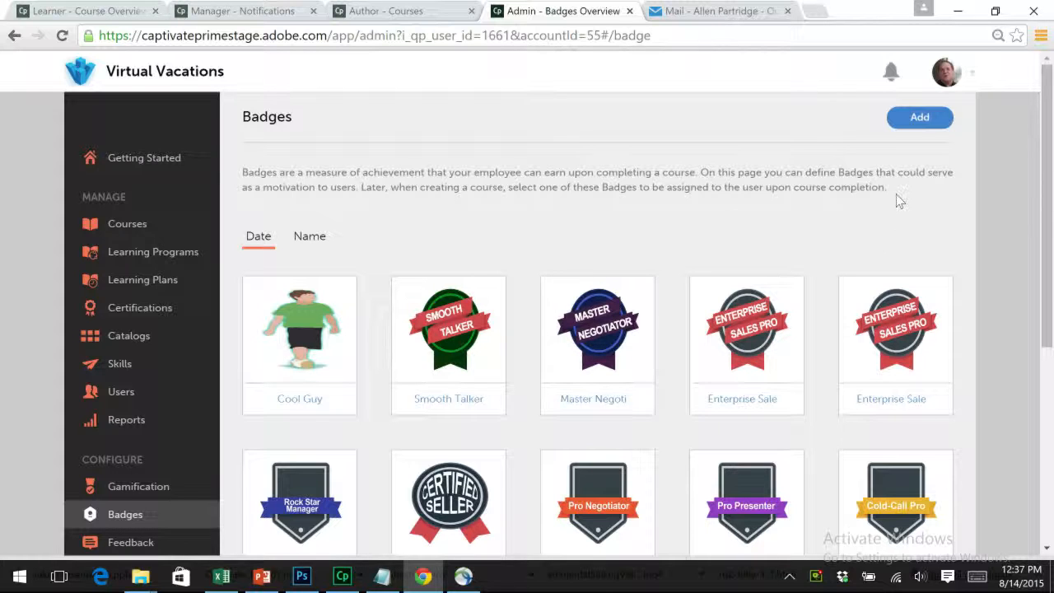
# - Open the form for adding a badge and dismiss it without saving
pyautogui.click(914, 119)
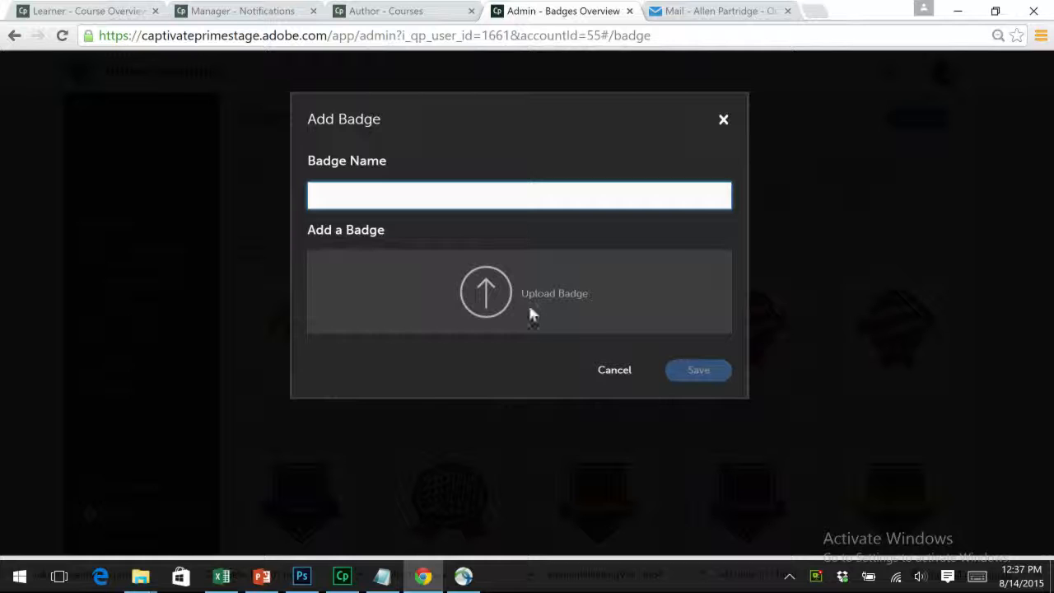
pyautogui.click(636, 385)
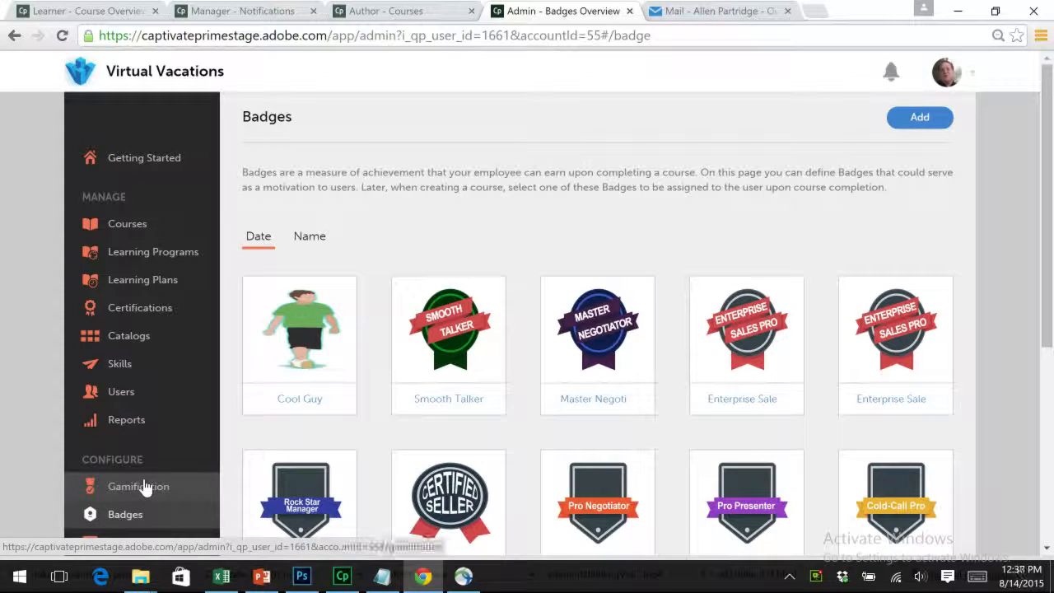
# - Review the gamification levels and the Fast learner task's options, and open the Confidentiality Settings
pyautogui.click(140, 489)
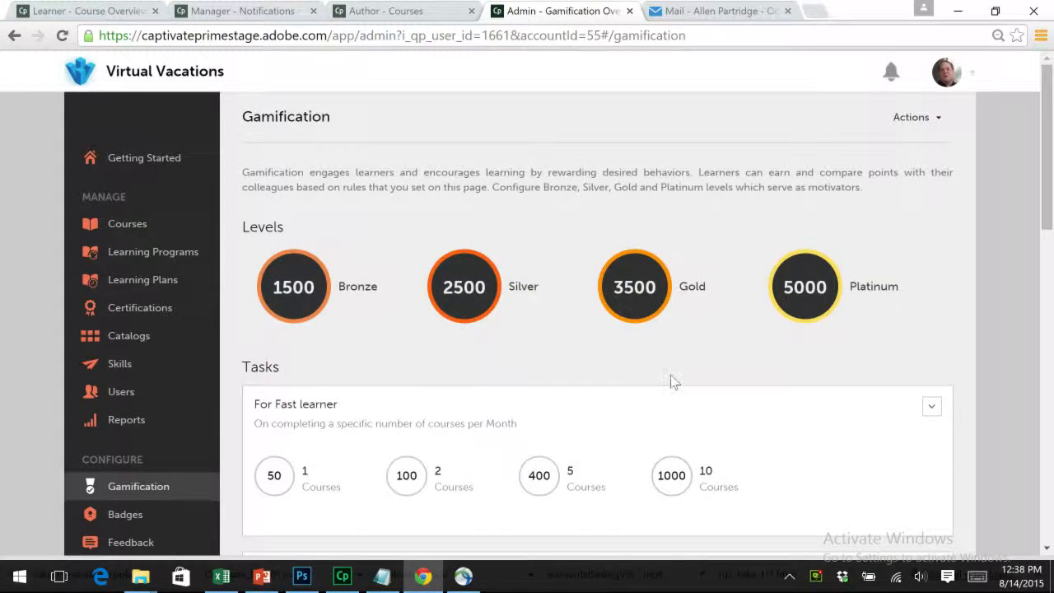
pyautogui.scroll(-2, 673, 379)
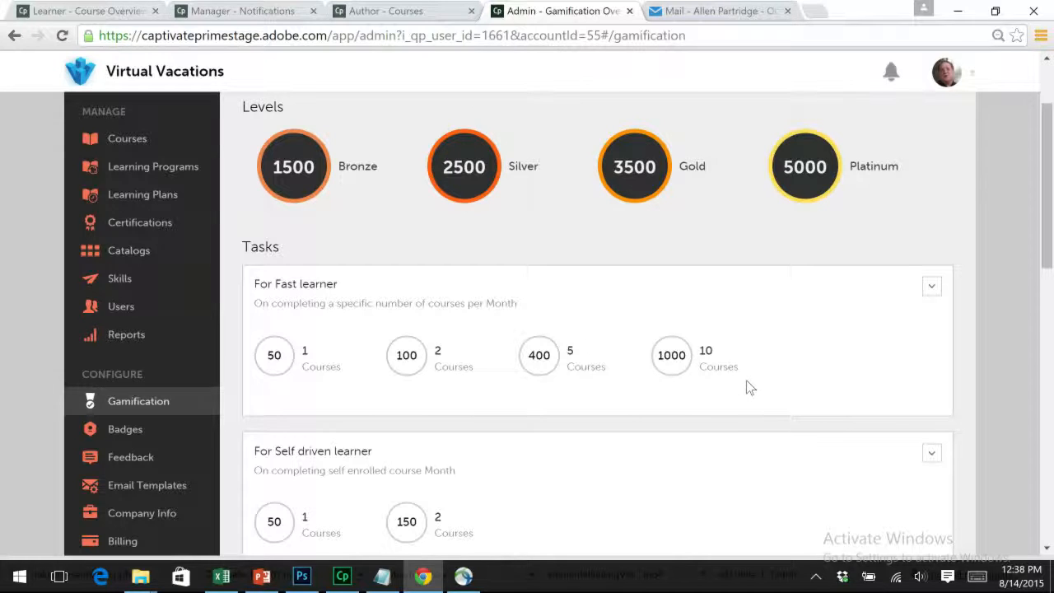
pyautogui.click(931, 288)
pyautogui.click(855, 309)
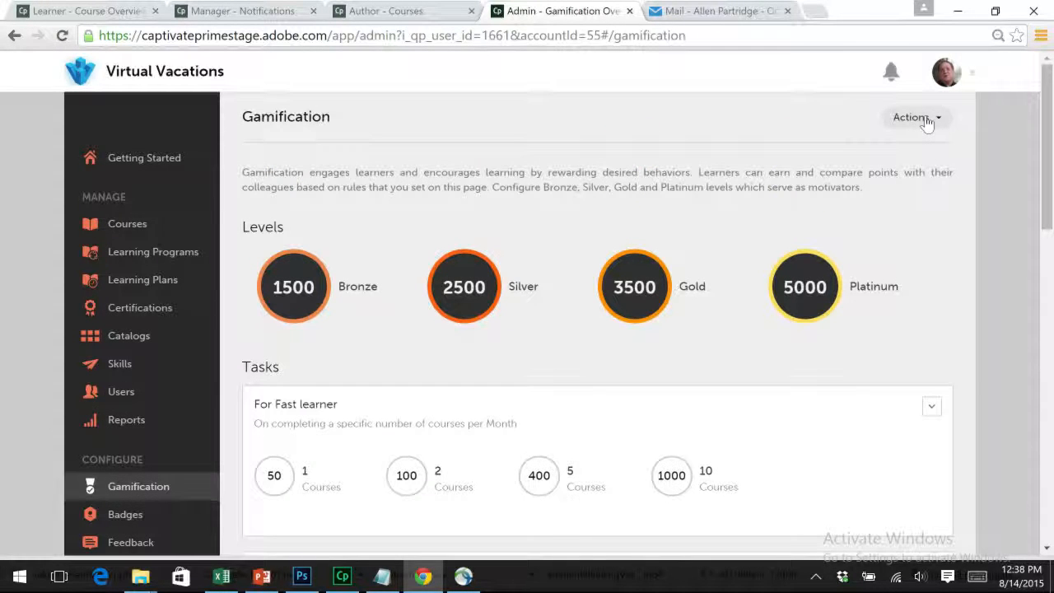
pyautogui.click(913, 117)
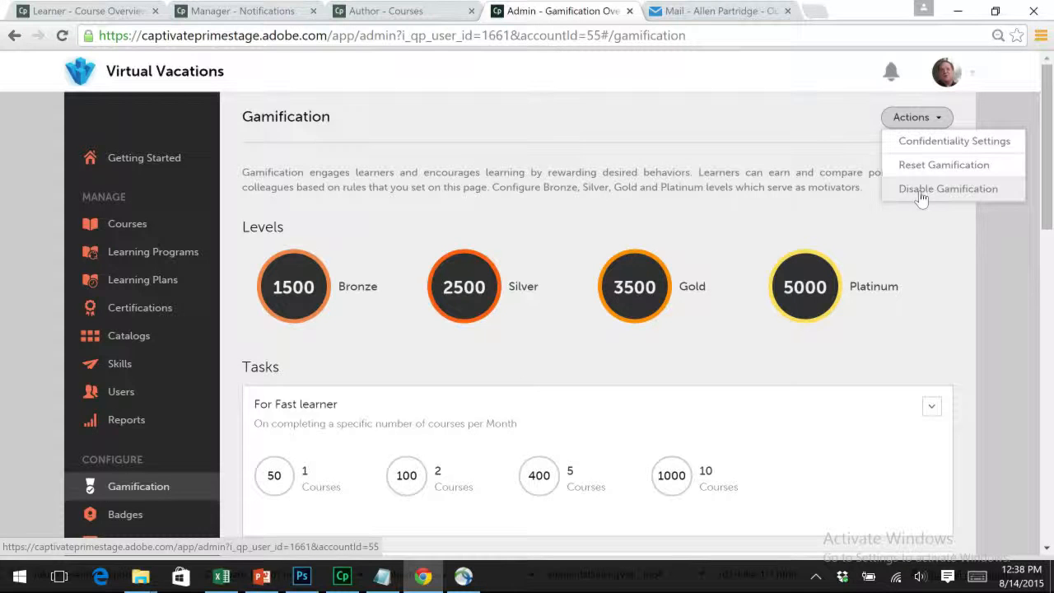
pyautogui.click(906, 143)
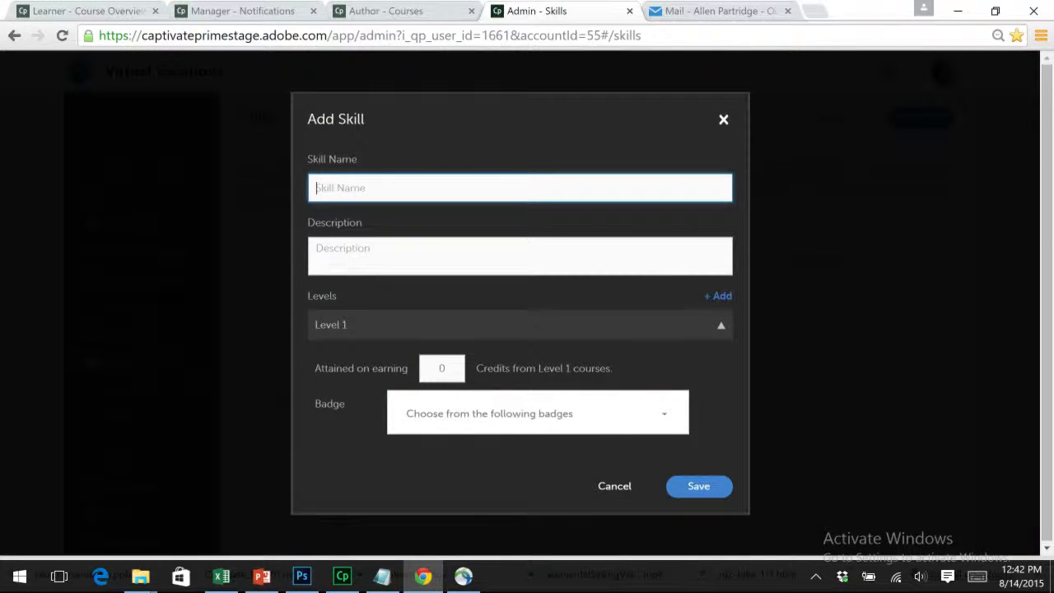
# - Name the new skill Business Planning and choose the Smooth Talker badge for Level 1
pyautogui.write('Business Planning')
pyautogui.press('Tab')
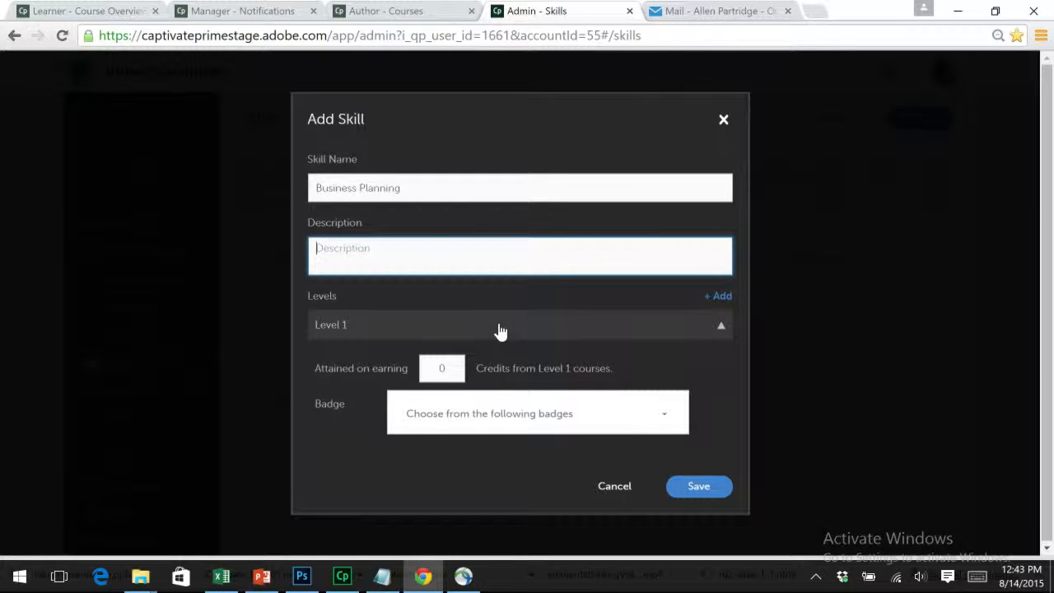
pyautogui.click(475, 421)
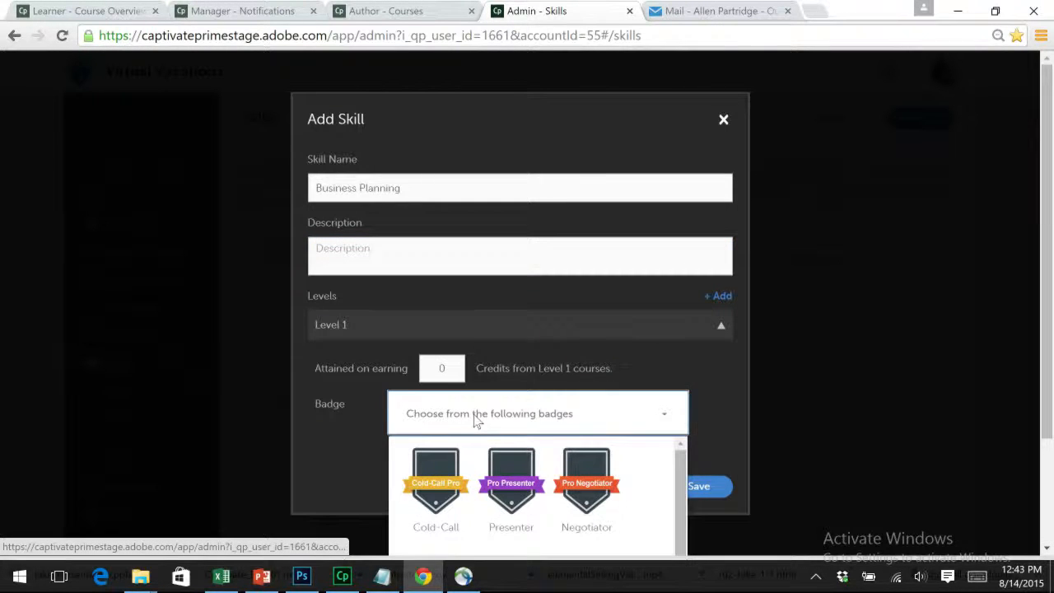
pyautogui.scroll(-5, 679, 469)
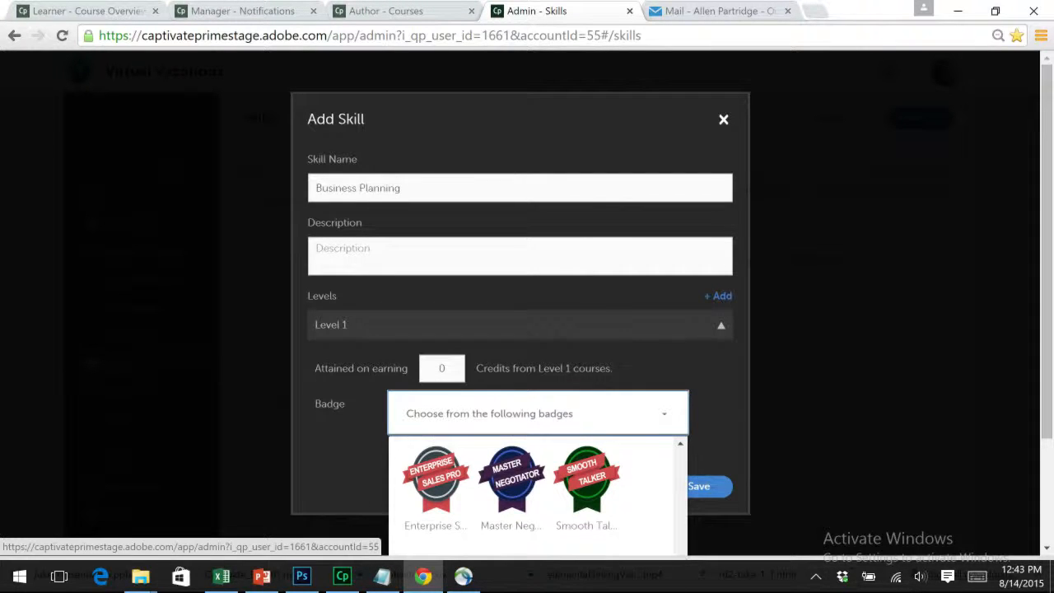
pyautogui.click(584, 488)
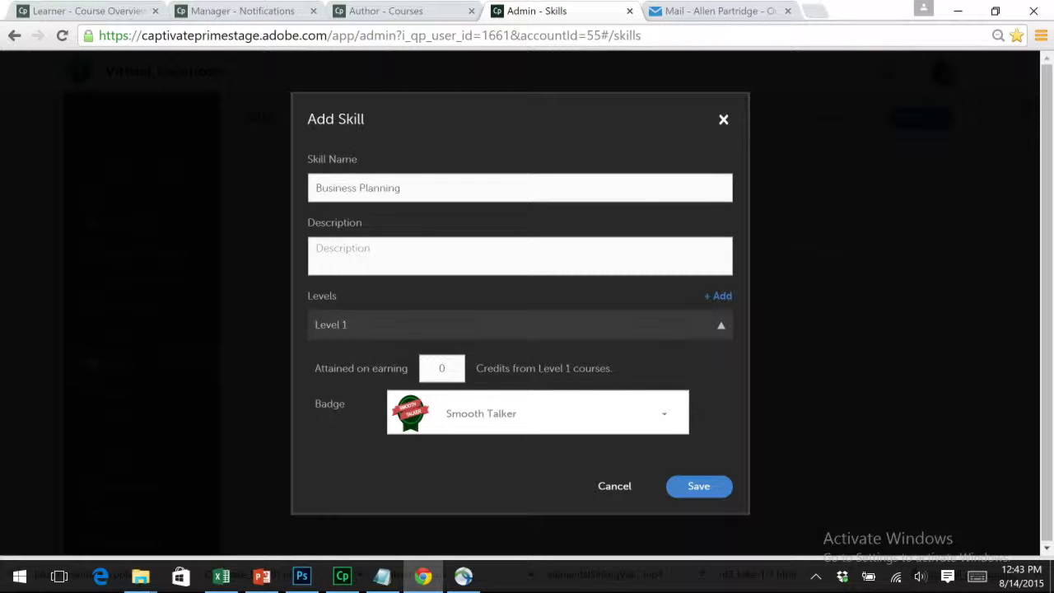
# - Add a second level to the new skill, and cancel the skill without saving
pyautogui.doubleClick(443, 367)
pyautogui.click(717, 296)
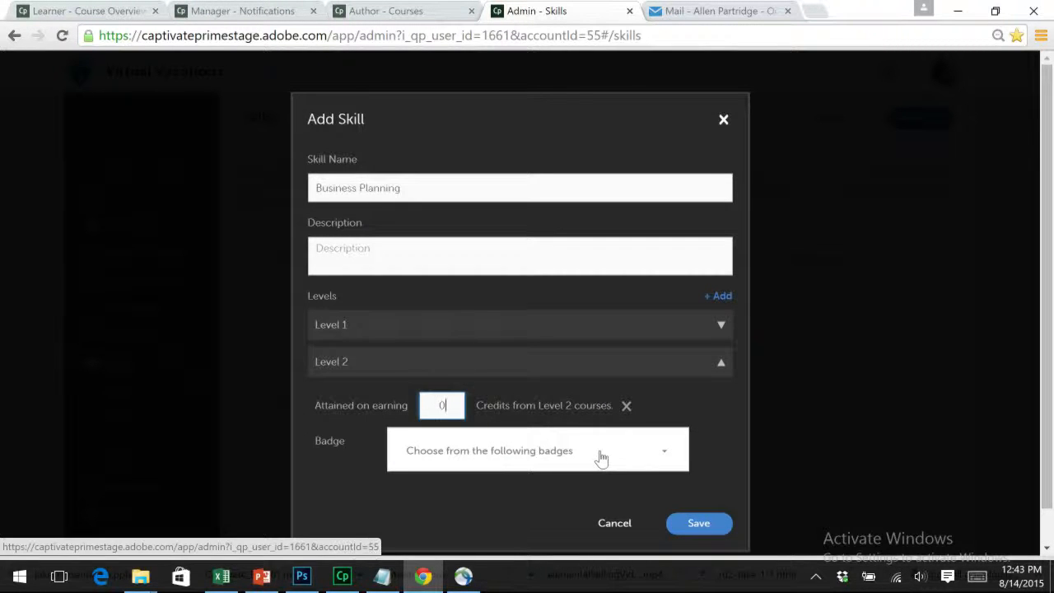
pyautogui.click(617, 524)
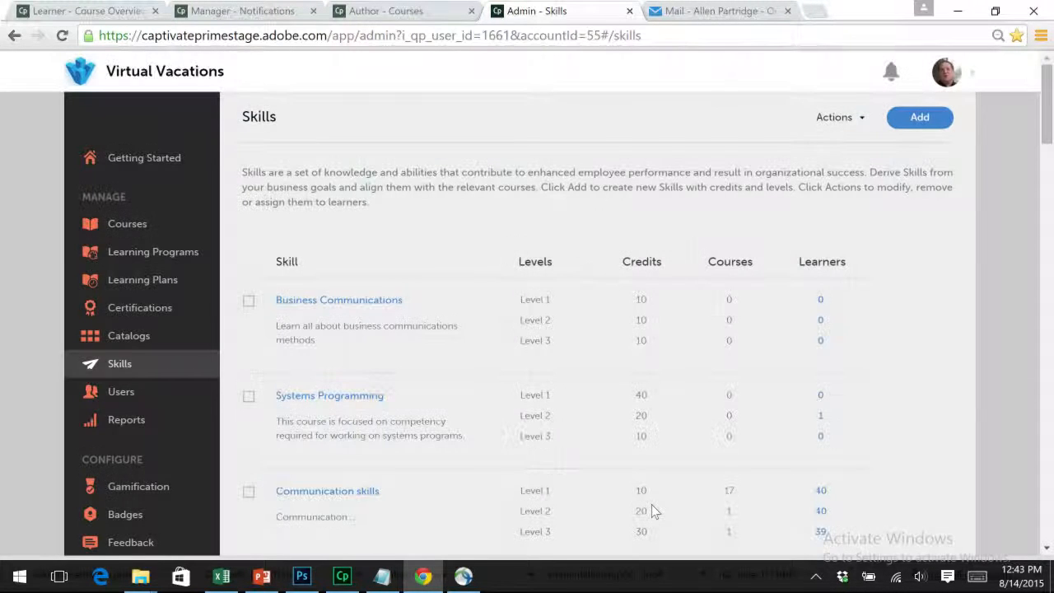
# - Open the instances of the course "copy of Business Communications 9" from the course list
pyautogui.click(93, 253)
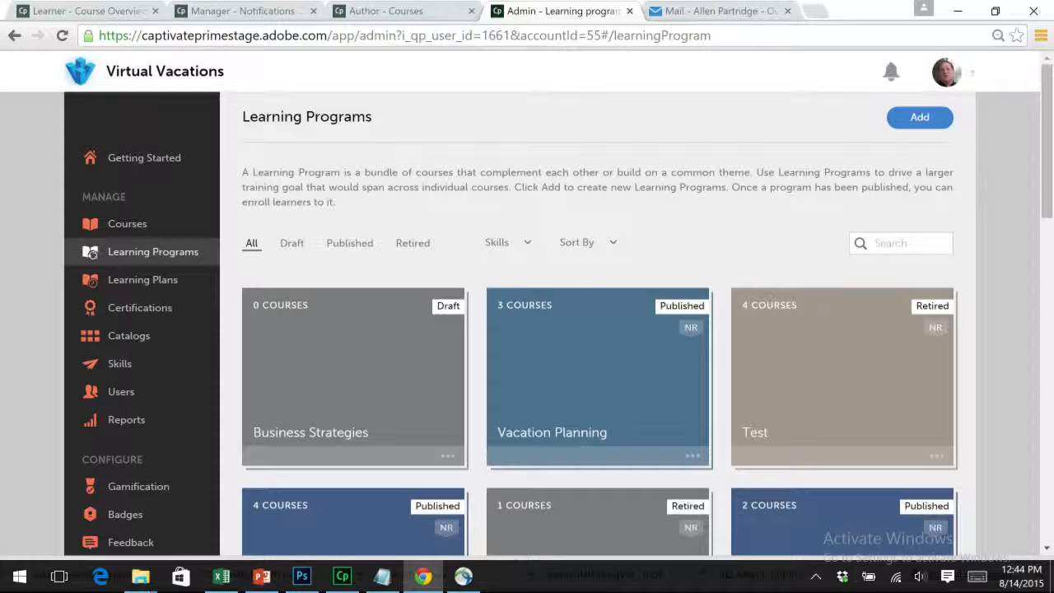
pyautogui.click(135, 234)
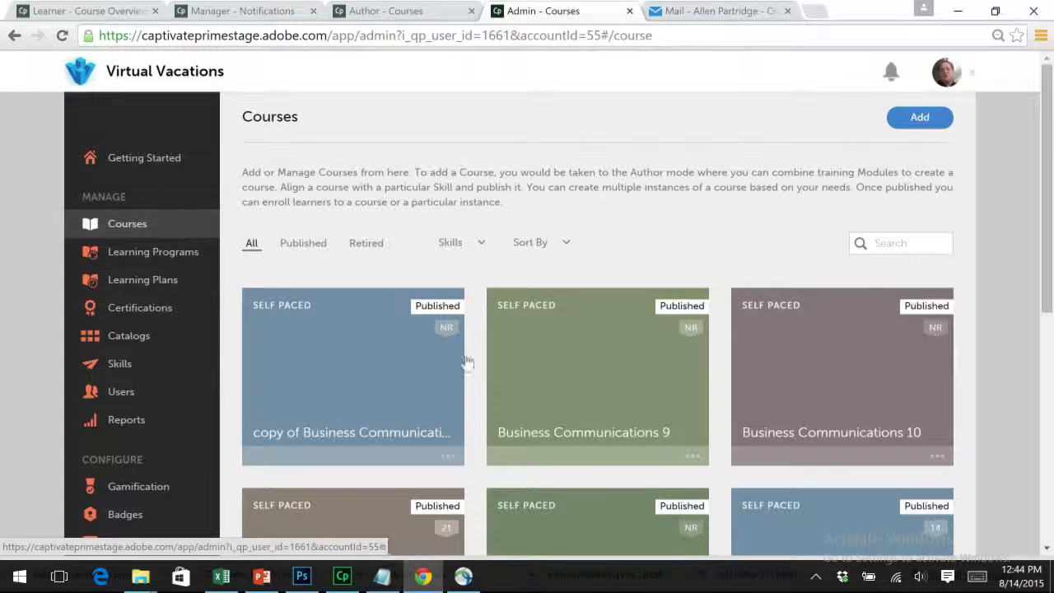
pyautogui.moveTo(378, 430)
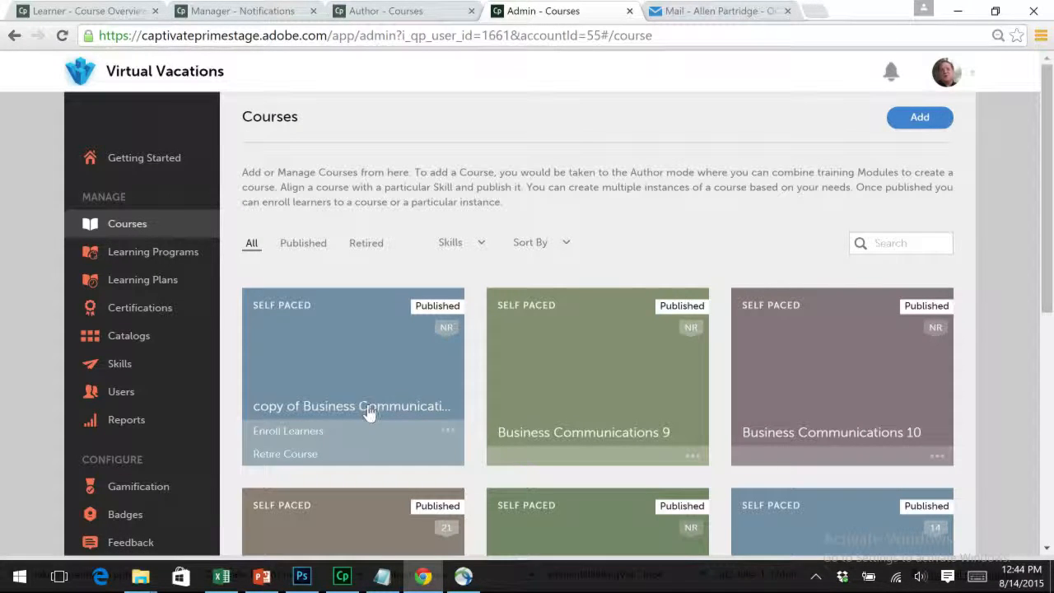
pyautogui.click(366, 406)
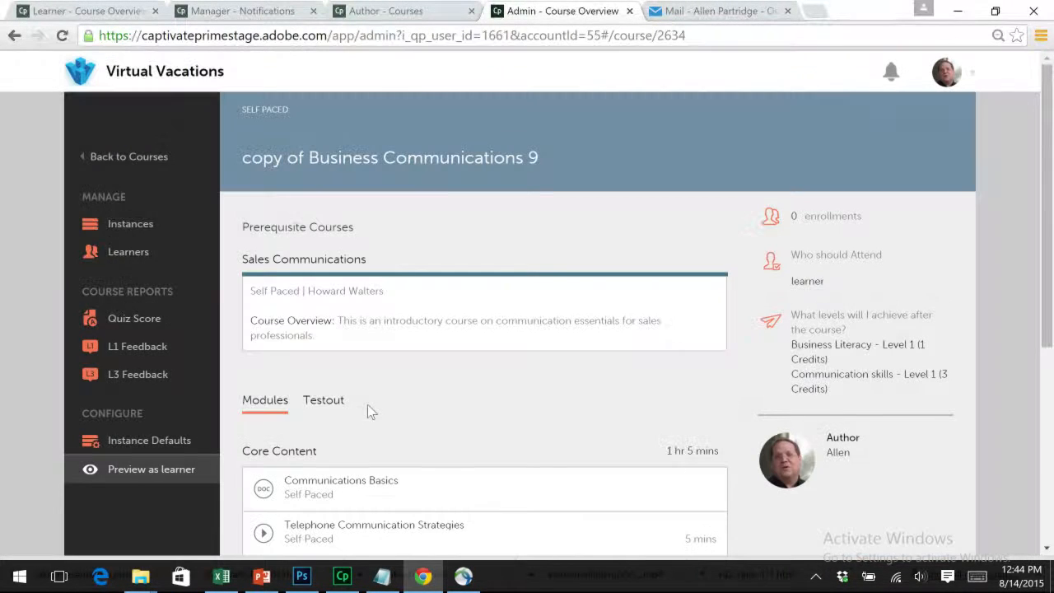
pyautogui.click(136, 229)
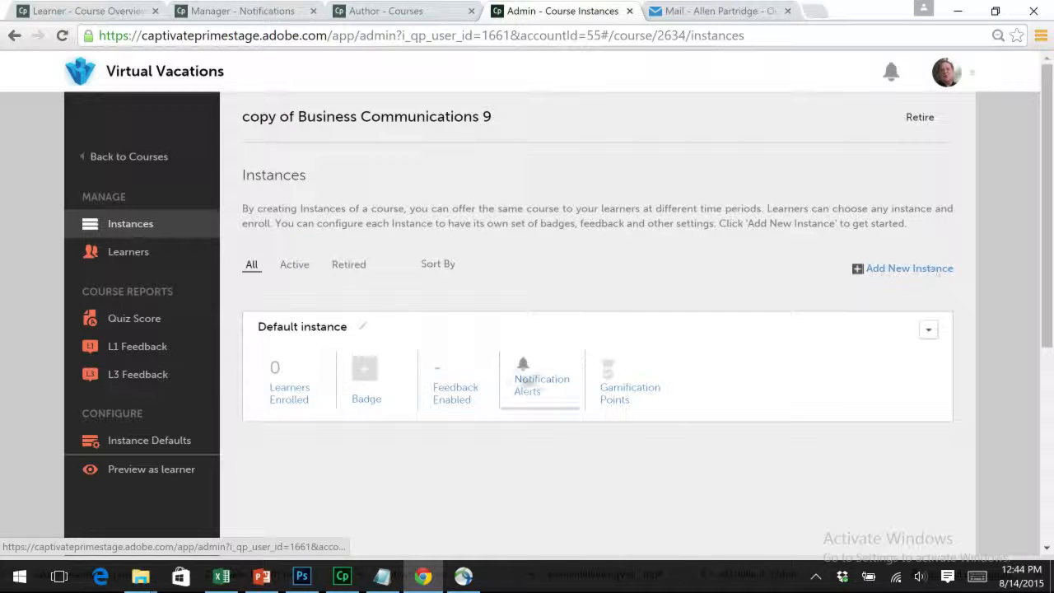
# - Add a course instance named Big Winner with the deadline Aug 26, 2015
pyautogui.click(894, 273)
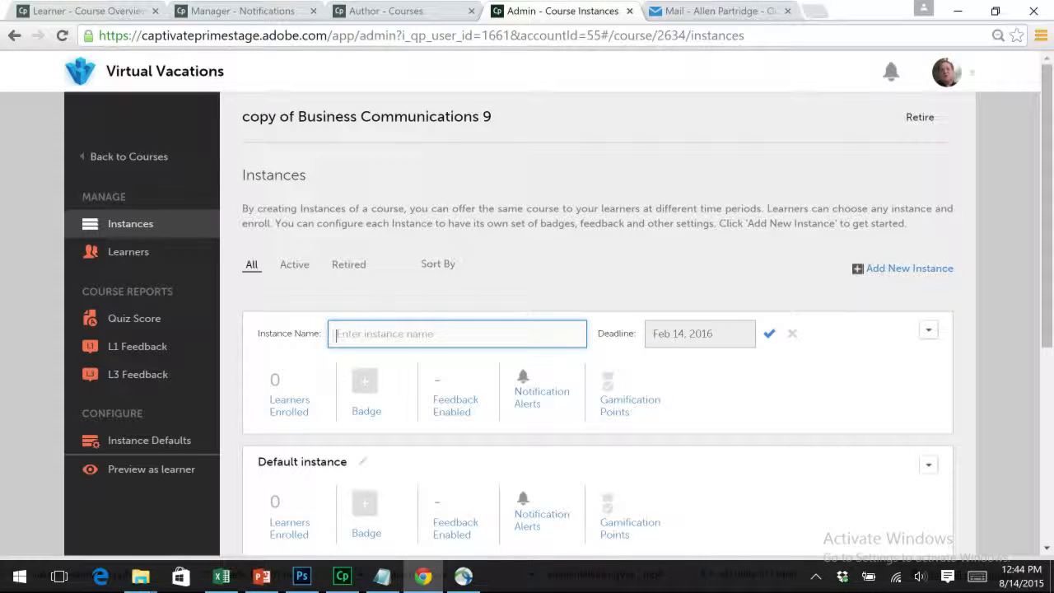
pyautogui.write('Big Winner')
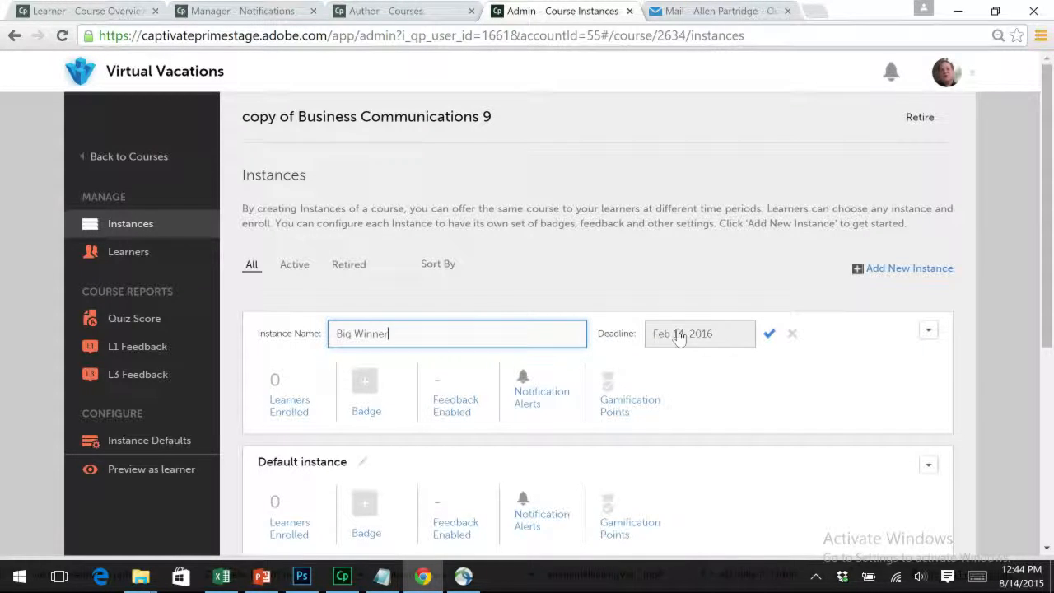
pyautogui.click(743, 338)
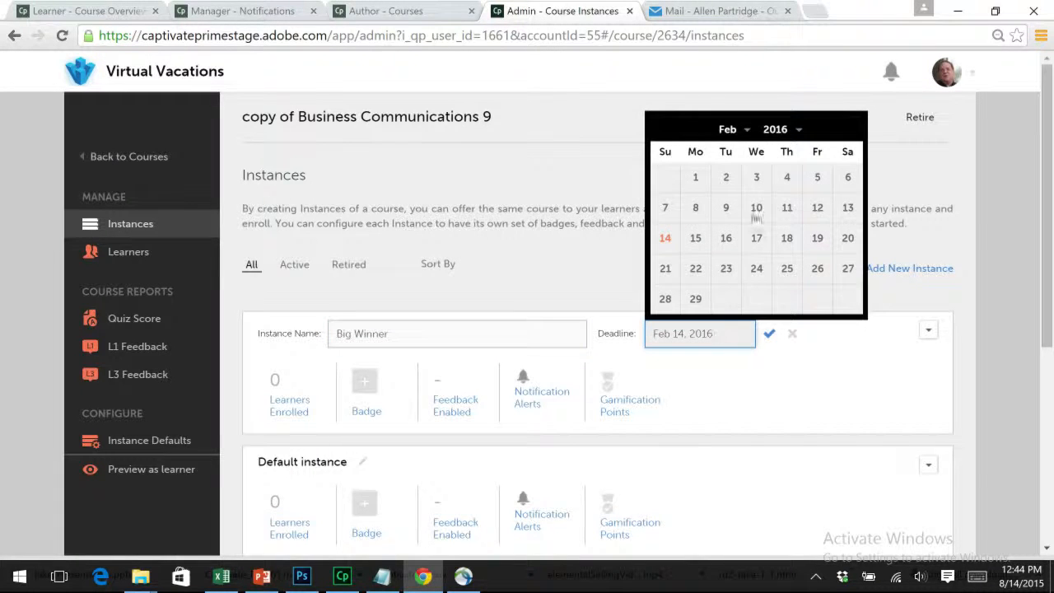
pyautogui.click(745, 132)
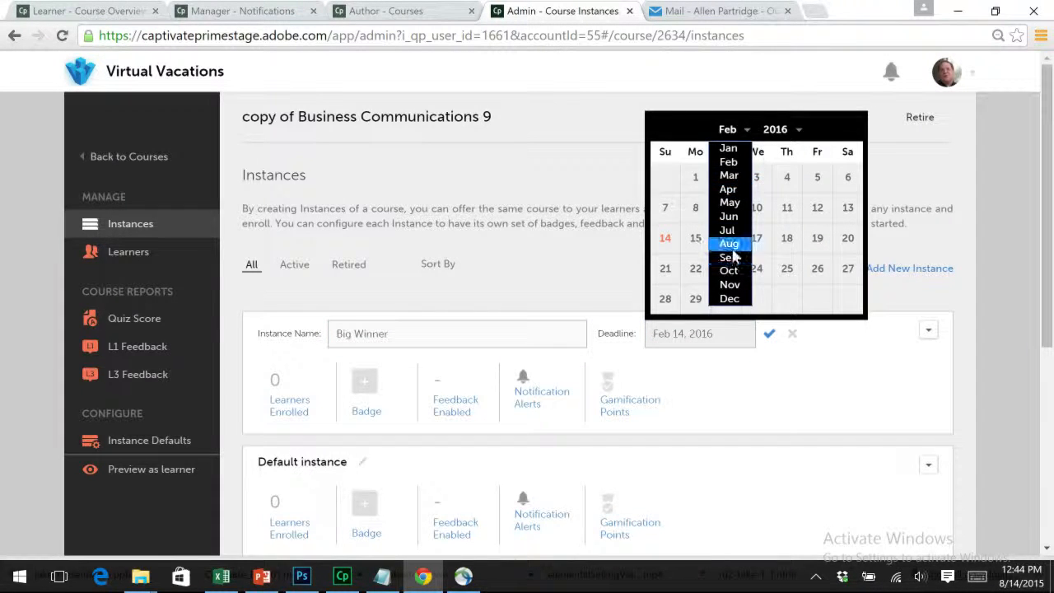
pyautogui.click(729, 244)
pyautogui.click(796, 132)
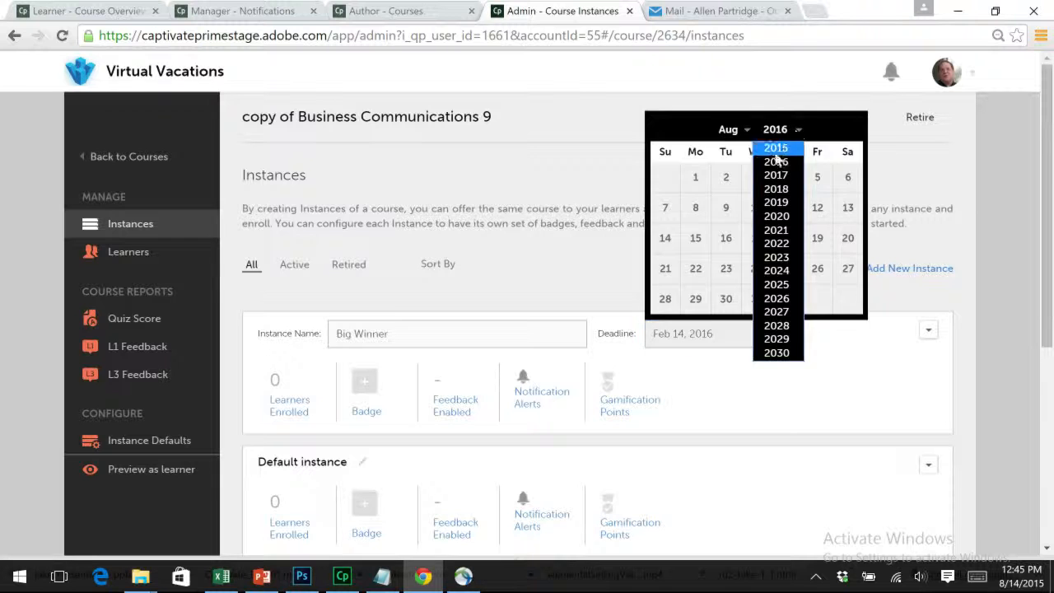
pyautogui.click(705, 146)
pyautogui.click(756, 299)
pyautogui.click(769, 334)
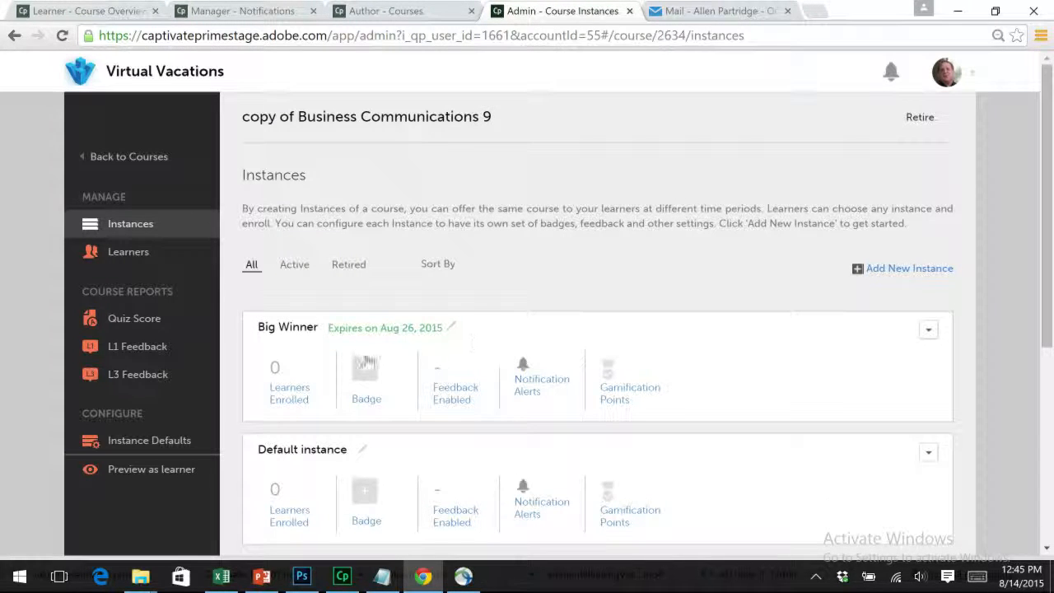
# - Enable a badge for the Big Winner instance, choosing the Negotiator badge, and save it
pyautogui.click(372, 383)
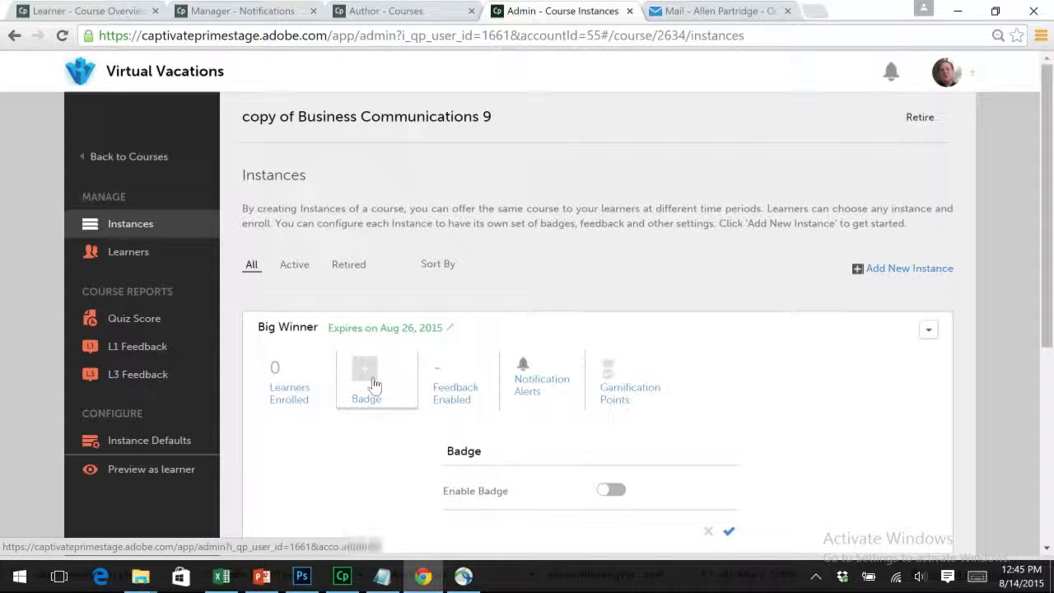
pyautogui.click(610, 496)
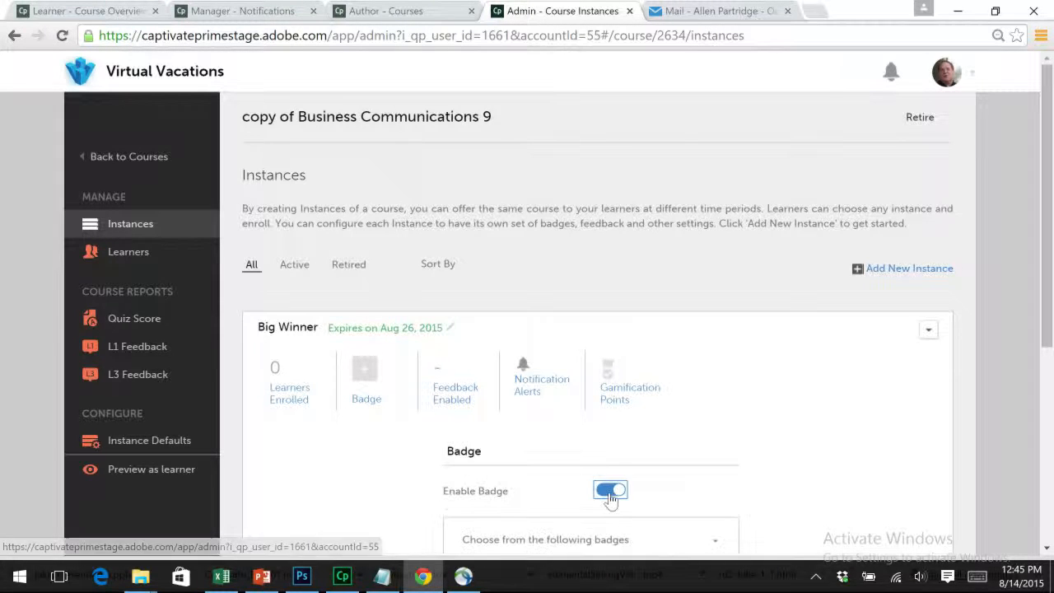
pyautogui.scroll(-3, 689, 472)
pyautogui.click(670, 343)
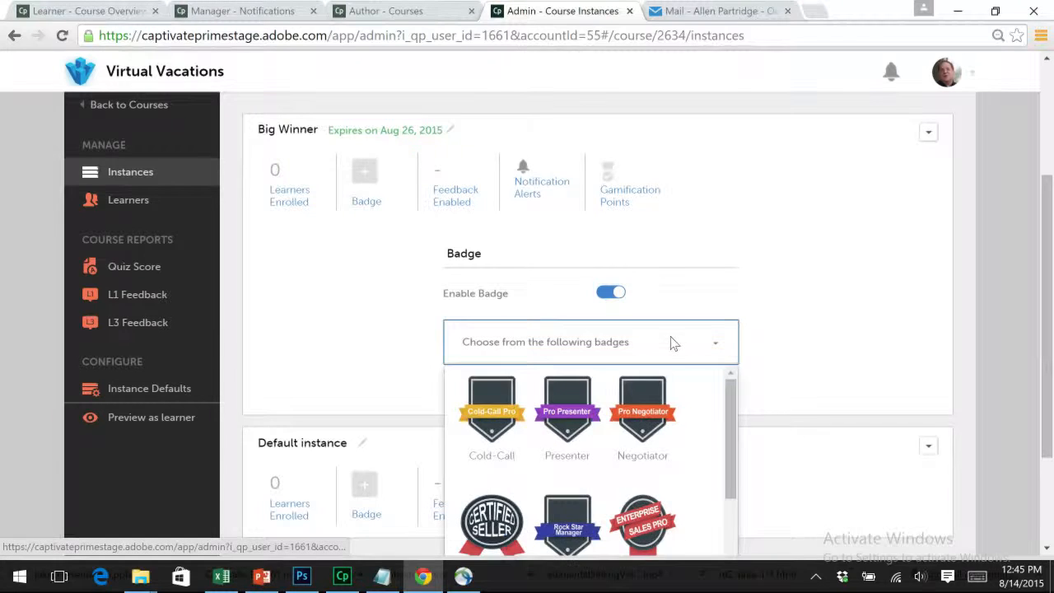
pyautogui.click(650, 405)
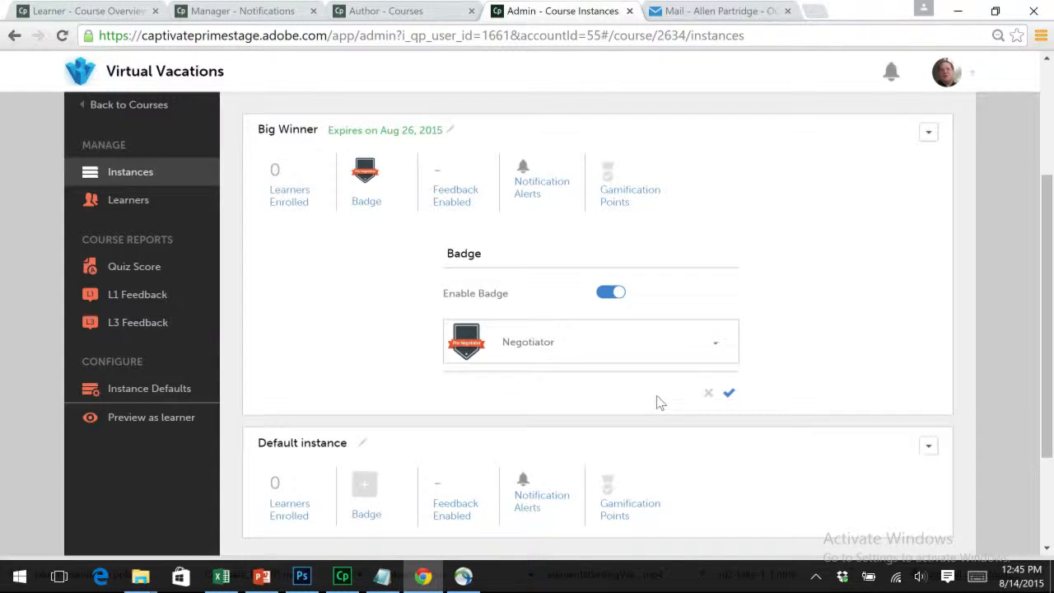
pyautogui.click(730, 396)
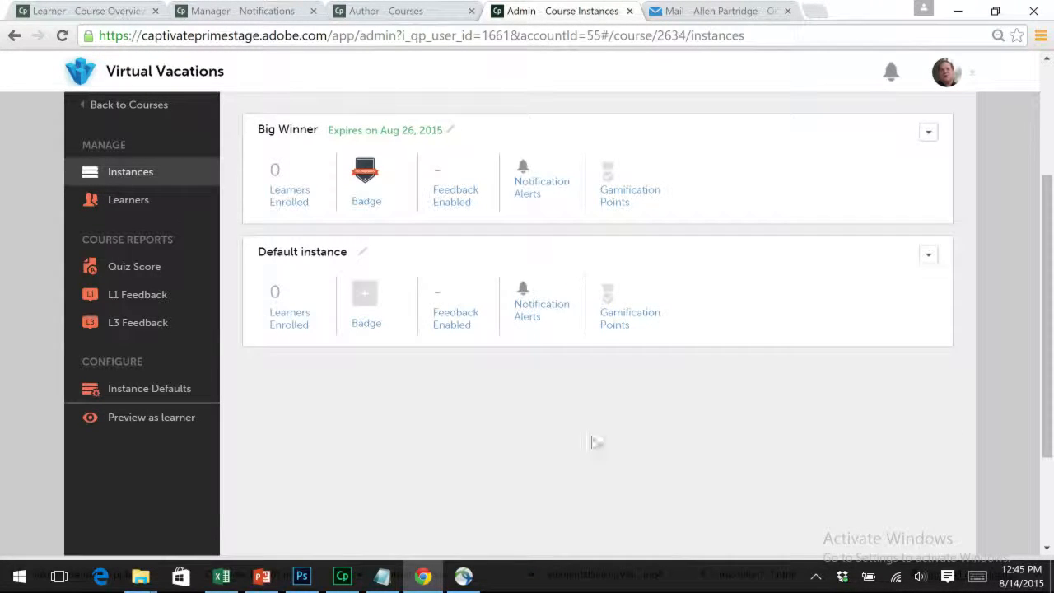
# - Enable gamification for the Big Winner instance with the Early Completion Points profile and save it
pyautogui.scroll(2, 527, 428)
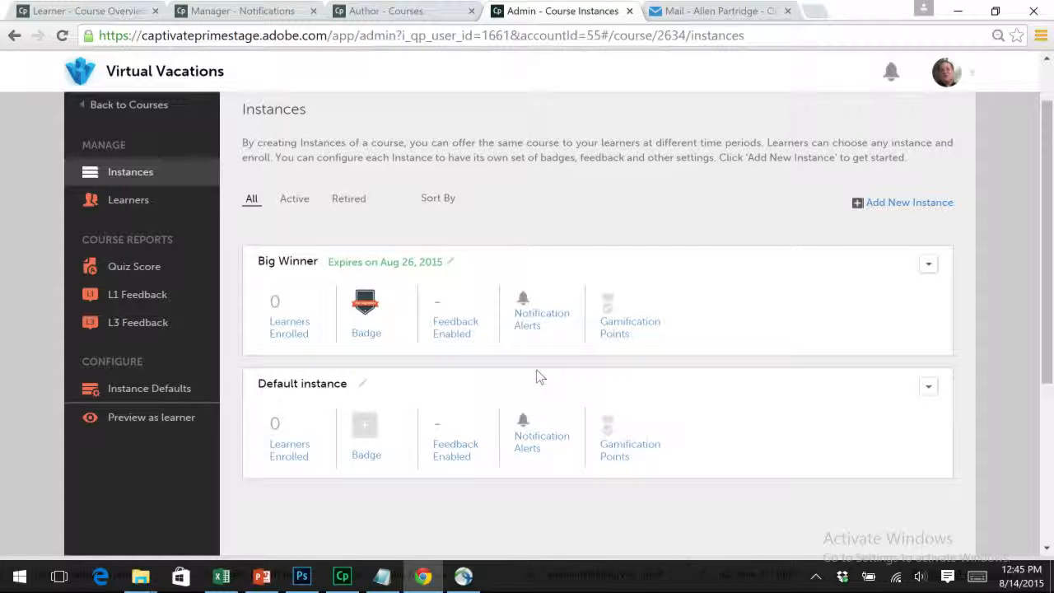
pyautogui.click(613, 320)
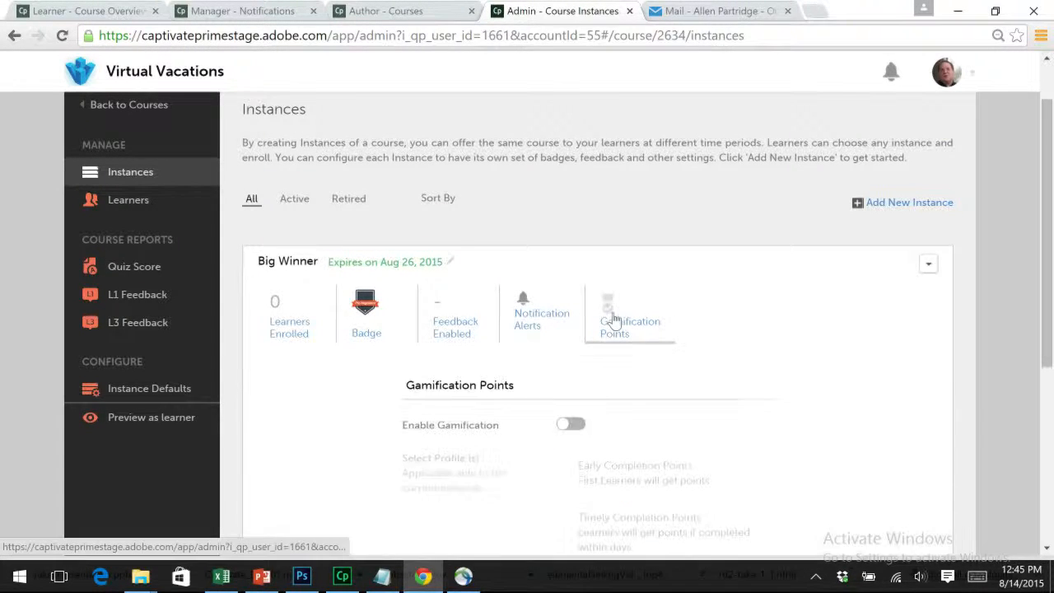
pyautogui.scroll(-1, 666, 419)
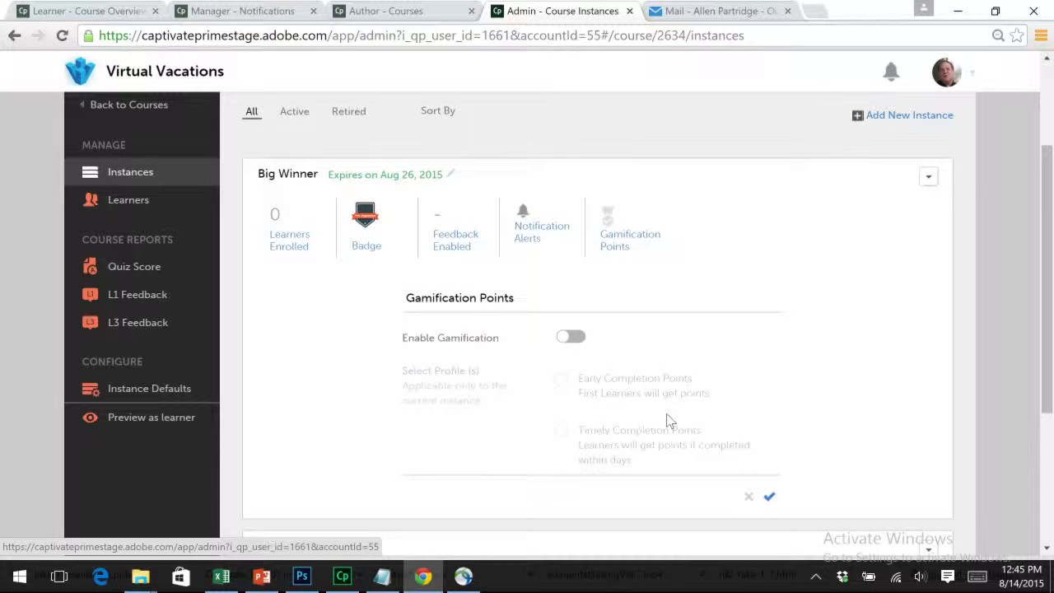
pyautogui.click(568, 341)
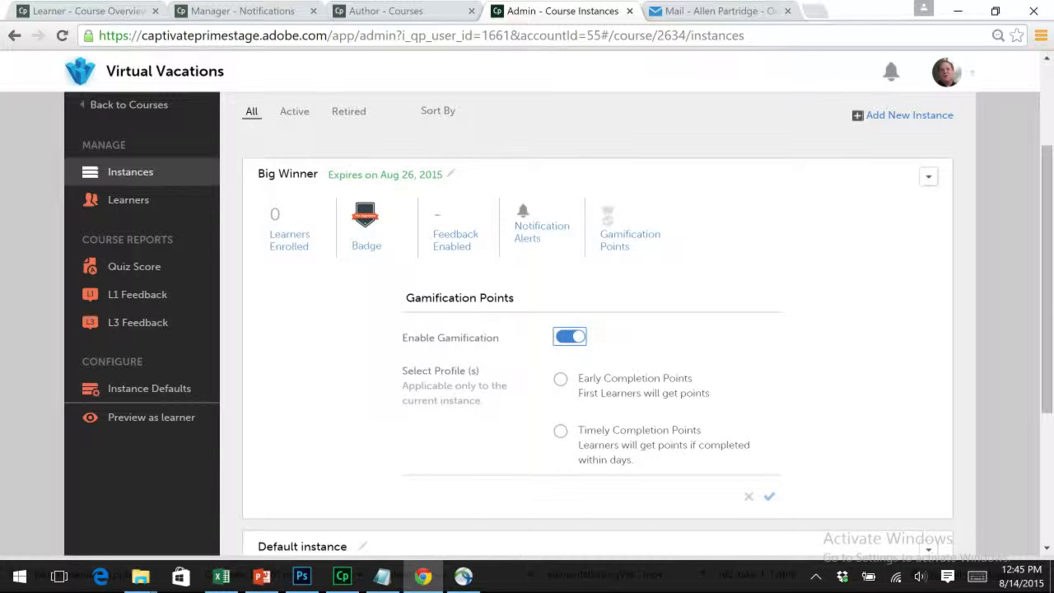
pyautogui.click(561, 379)
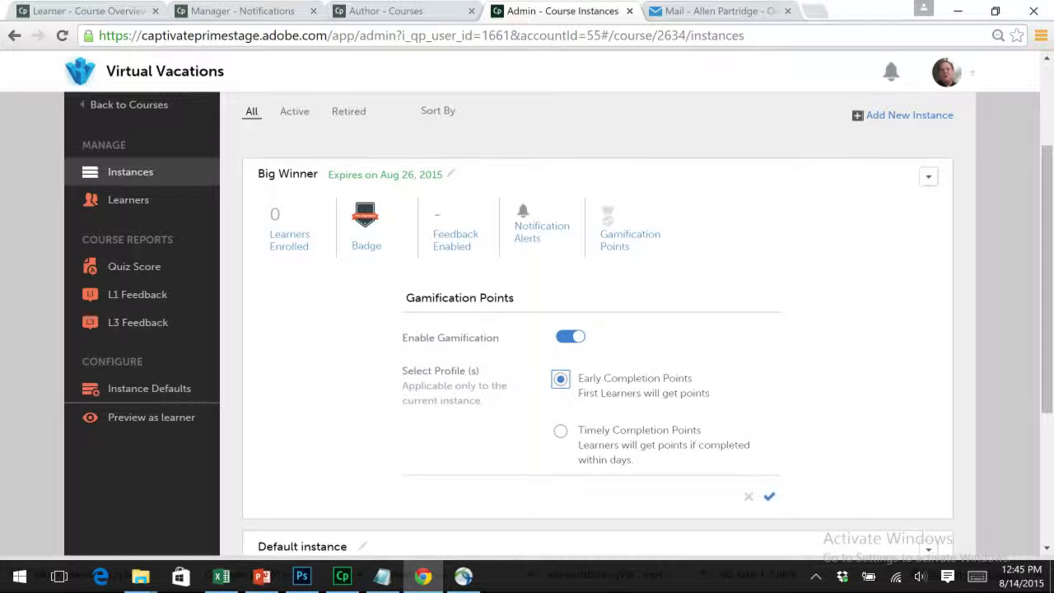
pyautogui.click(771, 499)
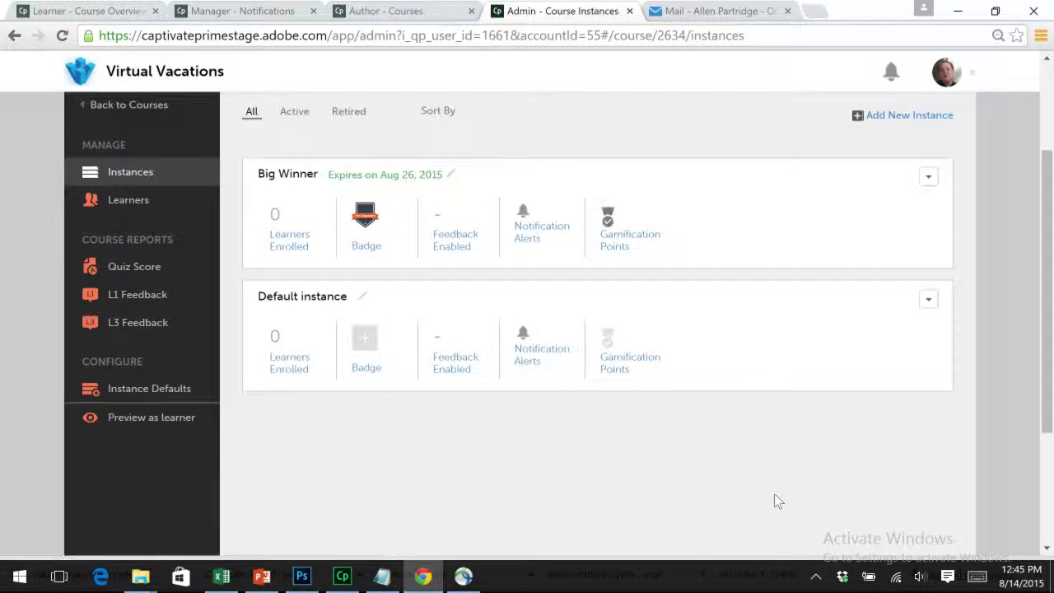